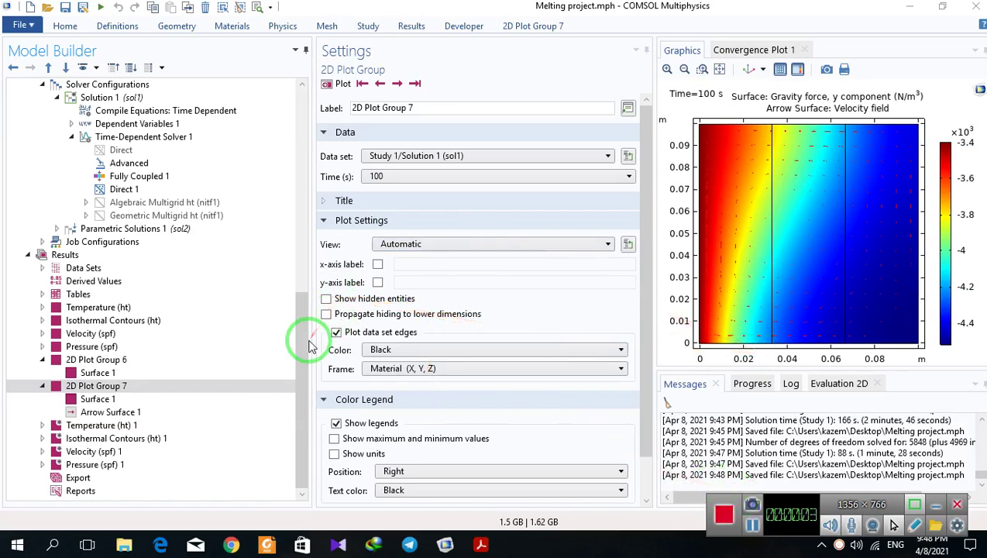
Check the liquid-fraction figures in the reference PDF in Adobe Acrobat and return to the COMSOL model tree
mouse_move(308, 346)
left_mouse_down()
mouse_move(273, 161)
mouse_move(770, 229)
mouse_move(672, 133)
mouse_move(653, 175)
left_mouse_up()
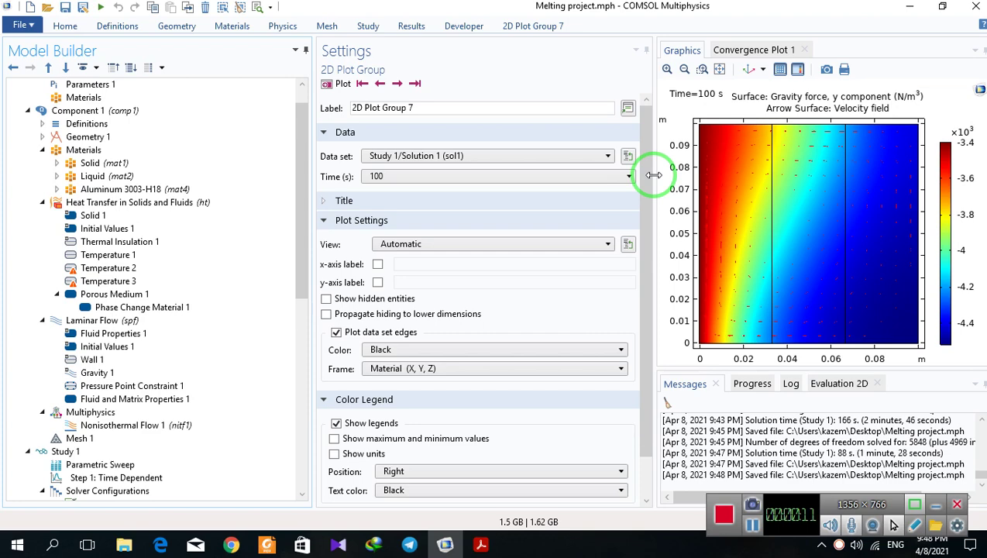
mouse_move(653, 174)
left_mouse_down()
mouse_move(983, 314)
mouse_move(595, 320)
mouse_move(554, 365)
mouse_move(448, 381)
mouse_move(554, 451)
mouse_move(543, 483)
mouse_move(517, 500)
left_mouse_up()
left_click(480, 545)
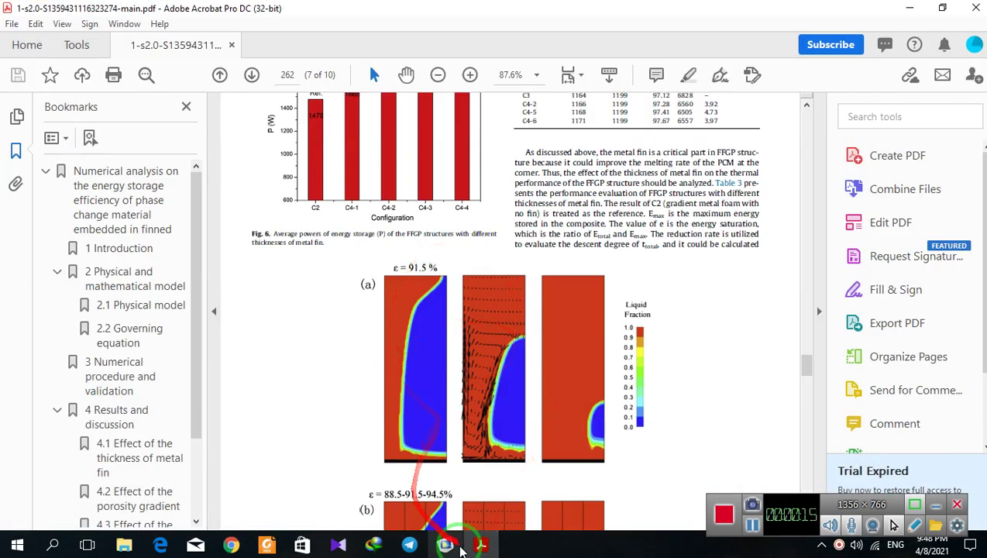
left_click(480, 545)
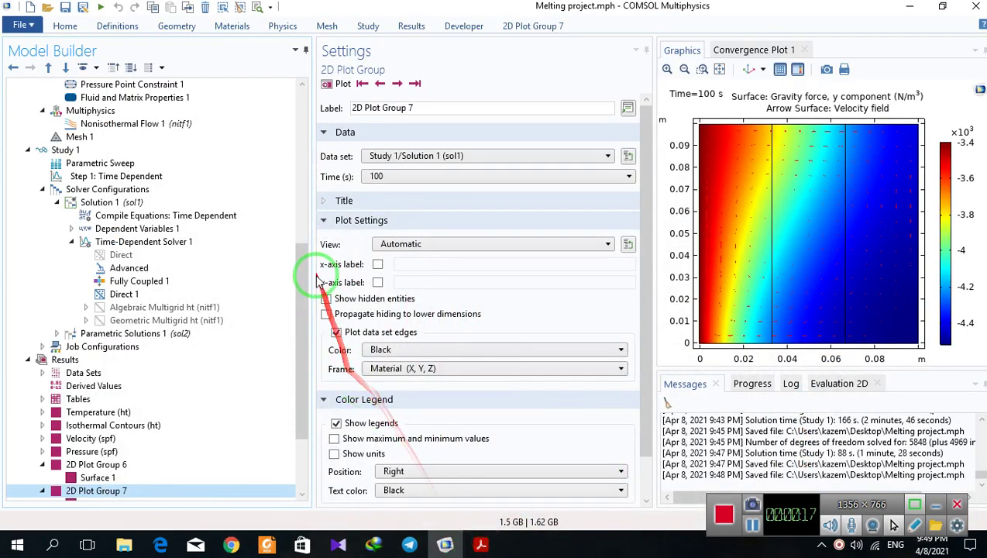
left_click_drag(302, 309, 302, 149)
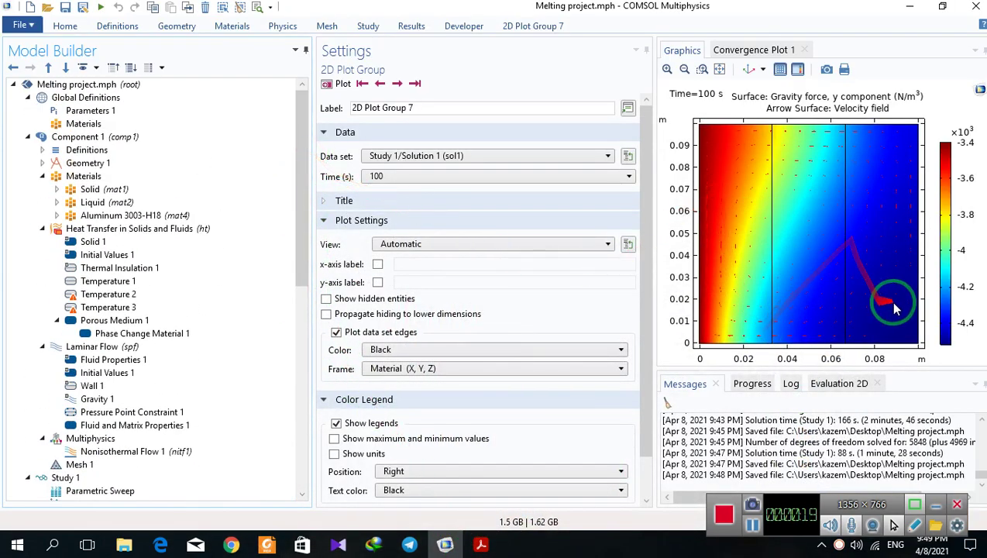
Review the settings of the Solid, Liquid and Aluminum 3003-H18 materials and the Temperature 1 boundary condition
left_click(150, 191)
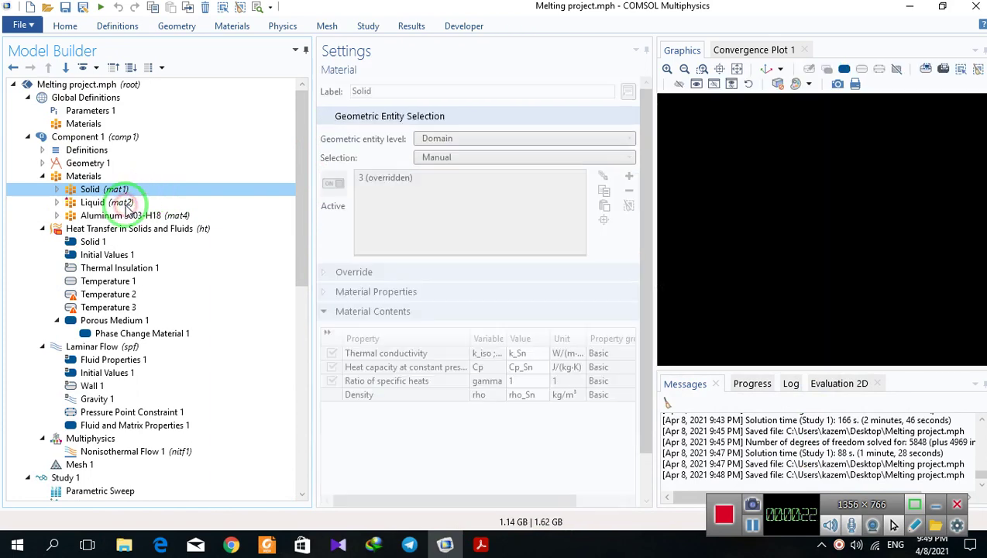
left_click(120, 202)
left_click(126, 216)
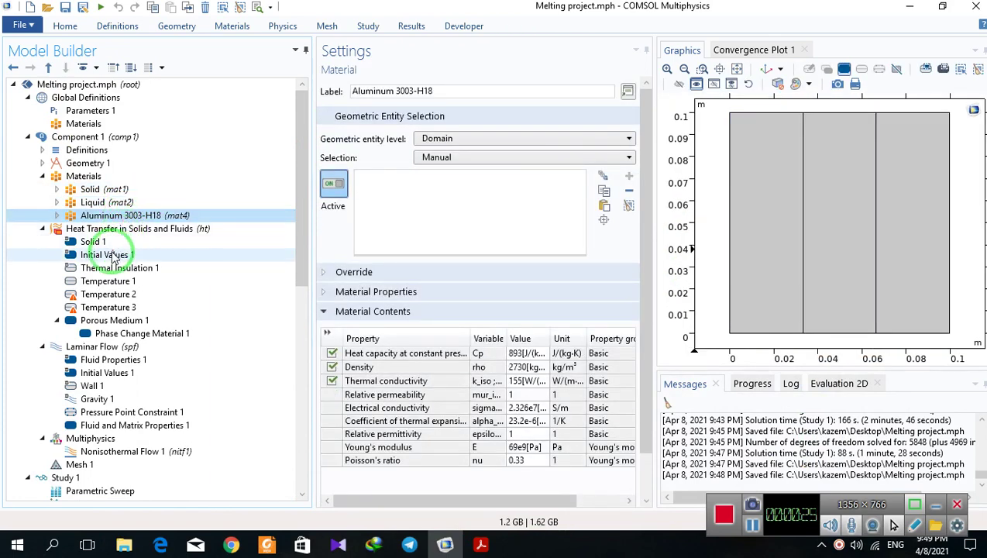
left_click(105, 282)
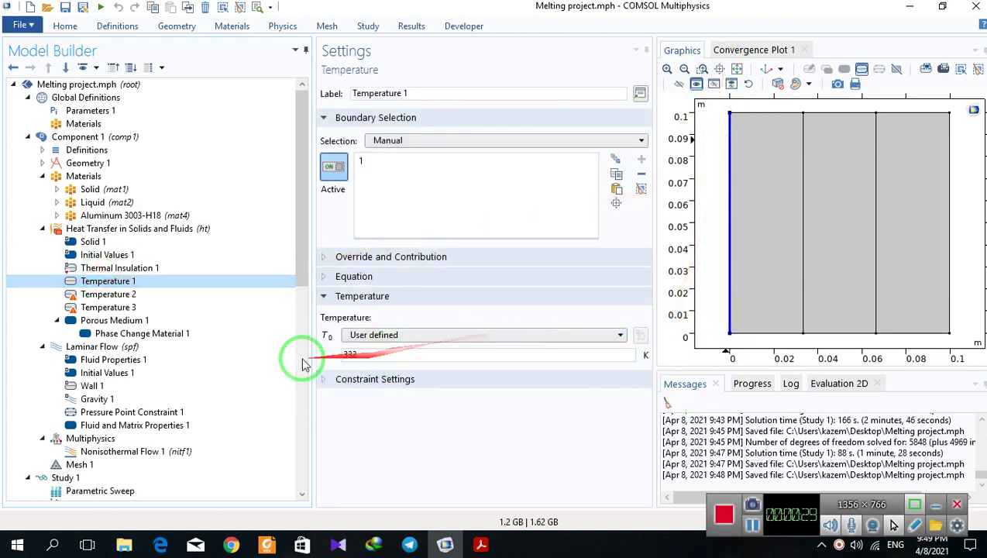
Examine Phase Change Material 1 under Porous Medium 1, including its phase materials, phase change temperature, transition interval and latent heat
left_click(147, 321)
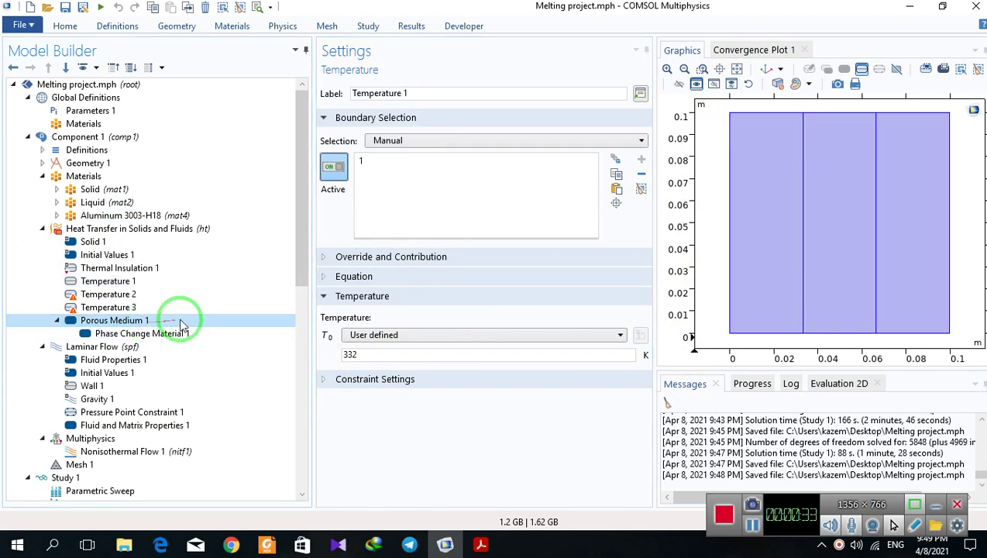
left_click(168, 346)
left_click(158, 333)
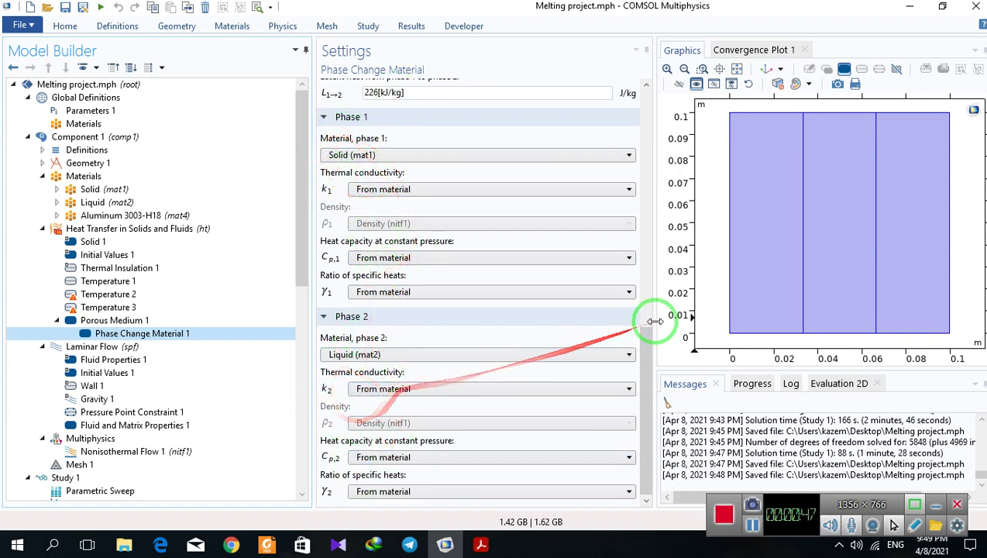
left_click_drag(645, 320, 645, 243)
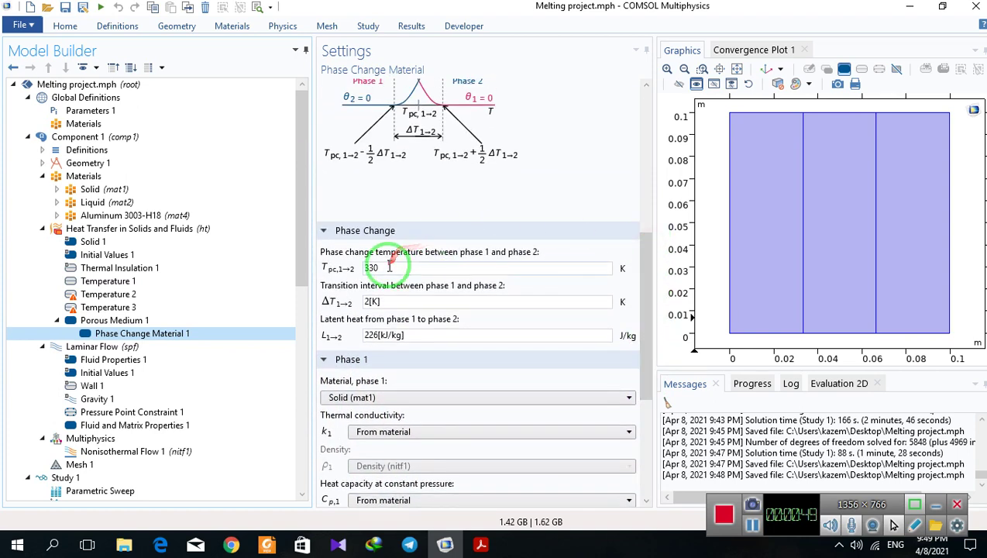
left_click_drag(390, 266, 346, 280)
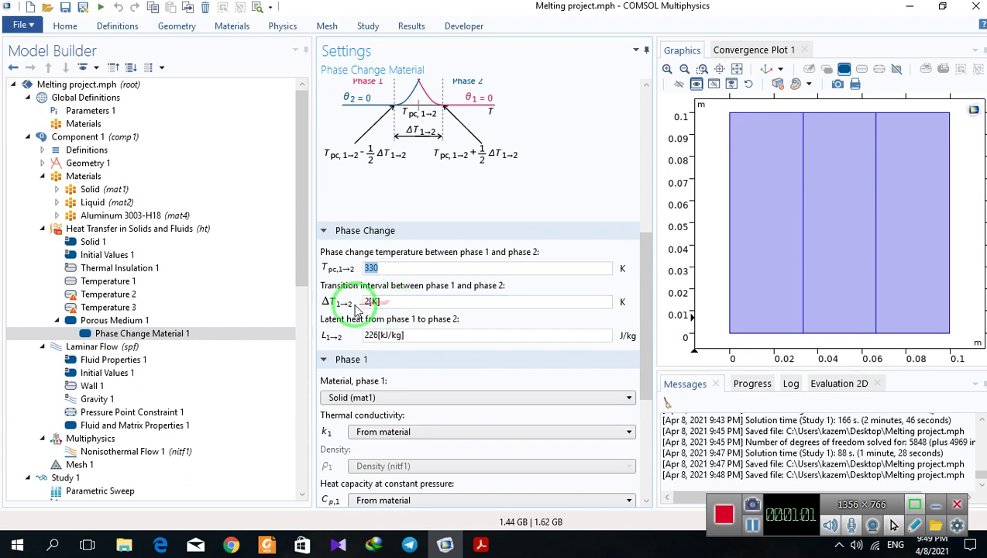
left_click(364, 337)
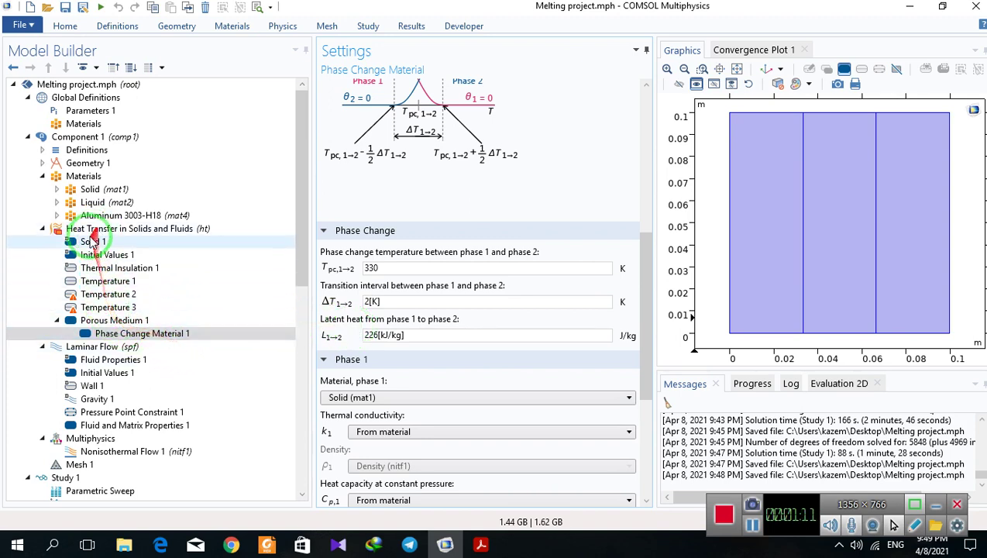
Set the immobile solids volume fraction of Porous Medium 1 to 1-ep
left_click(112, 322)
mouse_move(364, 269)
left_mouse_down()
mouse_move(366, 193)
mouse_move(360, 236)
mouse_move(353, 193)
mouse_move(335, 258)
left_mouse_up()
mouse_move(325, 422)
left_mouse_down()
mouse_move(348, 438)
mouse_move(639, 273)
mouse_move(641, 331)
left_mouse_up()
mouse_move(759, 263)
left_mouse_down()
mouse_move(742, 220)
mouse_move(654, 240)
mouse_move(645, 341)
left_mouse_up()
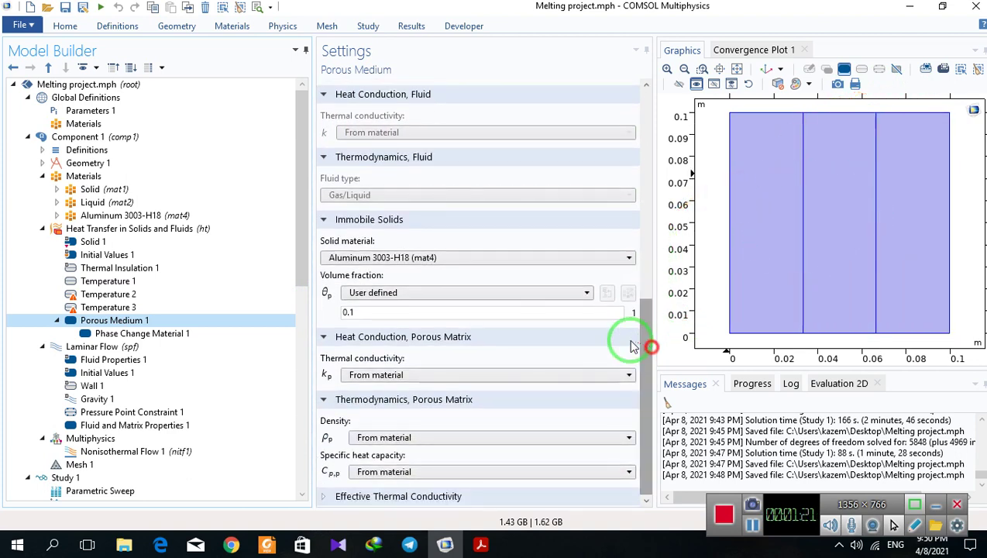
mouse_move(572, 330)
left_mouse_down()
mouse_move(385, 307)
mouse_move(260, 316)
left_mouse_up()
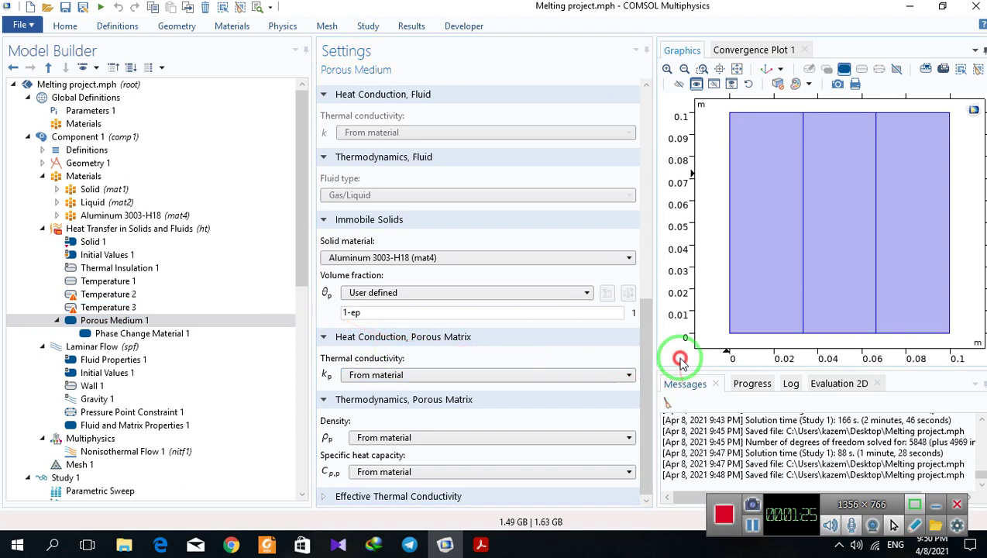
mouse_move(678, 352)
left_mouse_down()
mouse_move(412, 412)
mouse_move(388, 482)
mouse_move(310, 373)
left_mouse_up()
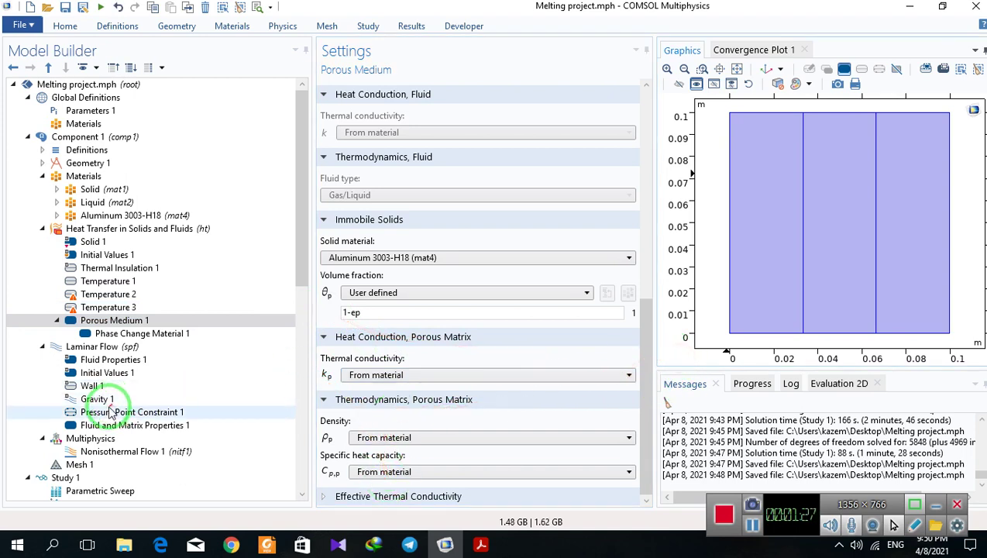
Review the Laminar Flow settings for Pressure Point Constraint 1, Fluid and Matrix Properties 1 and Gravity 1
left_click(105, 412)
mouse_move(164, 407)
left_mouse_down()
mouse_move(452, 319)
mouse_move(704, 345)
mouse_move(982, 179)
left_mouse_up()
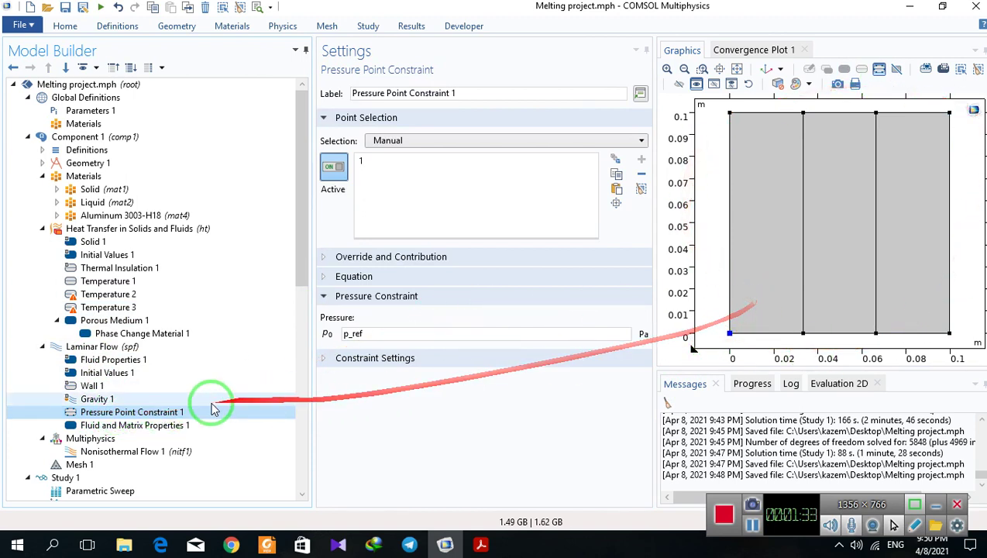
left_click(155, 426)
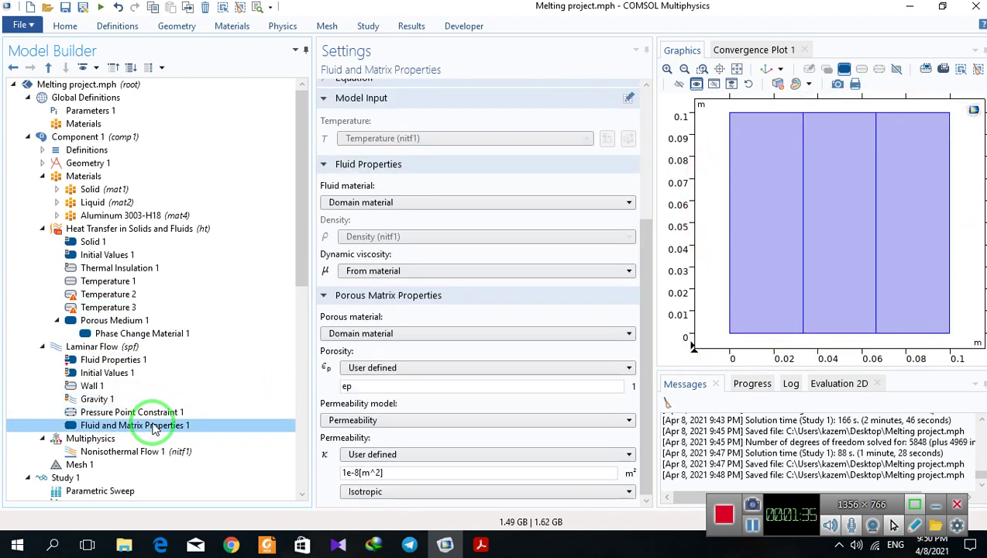
mouse_move(154, 428)
left_mouse_down()
mouse_move(978, 159)
mouse_move(639, 386)
mouse_move(711, 379)
left_mouse_up()
mouse_move(650, 341)
left_mouse_down()
mouse_move(645, 214)
mouse_move(385, 302)
mouse_move(418, 371)
mouse_move(595, 331)
left_mouse_up()
left_click_drag(643, 260, 639, 389)
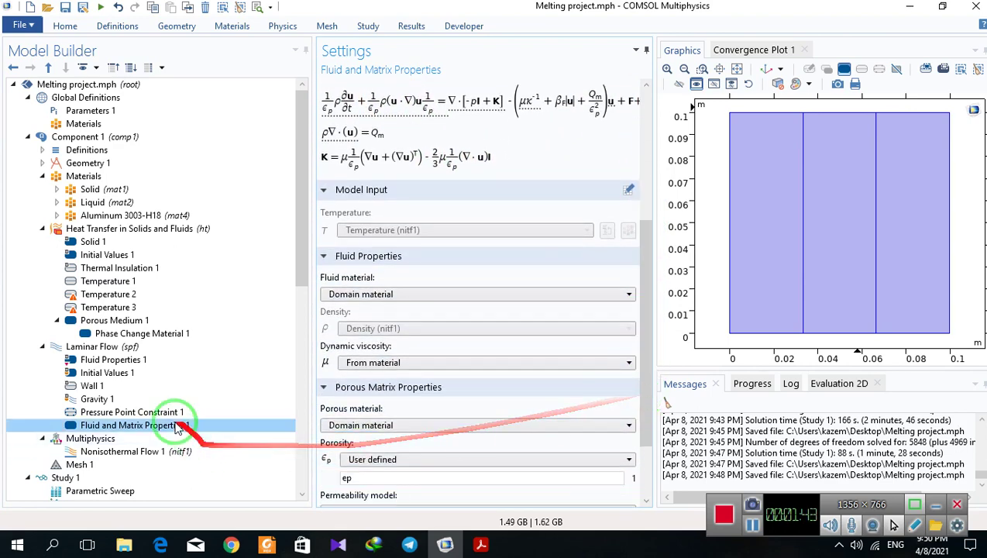
left_click_drag(95, 398, 393, 339)
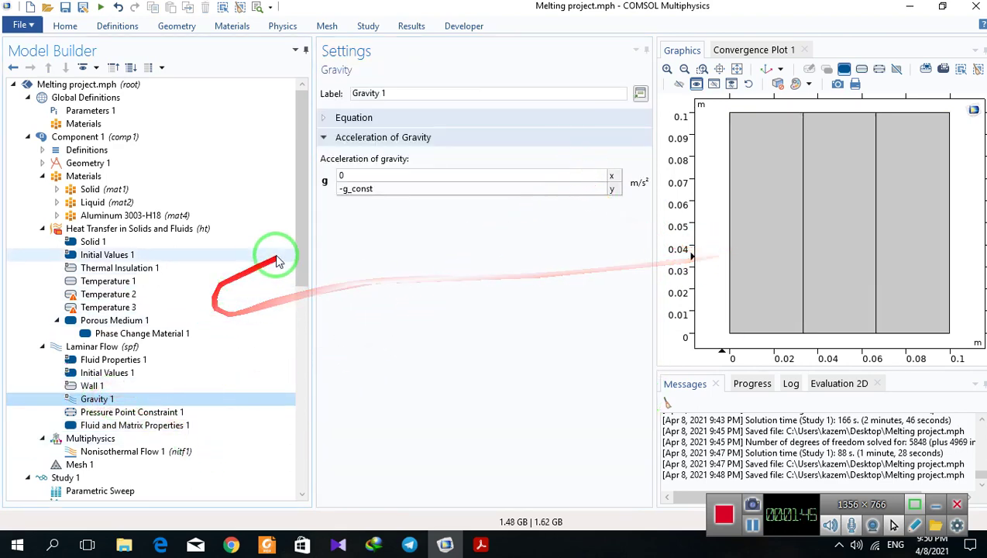
Examine the user-defined thermal expansion coefficient expression in the Nonisothermal Flow 1 coupling
left_click_drag(300, 253, 299, 323)
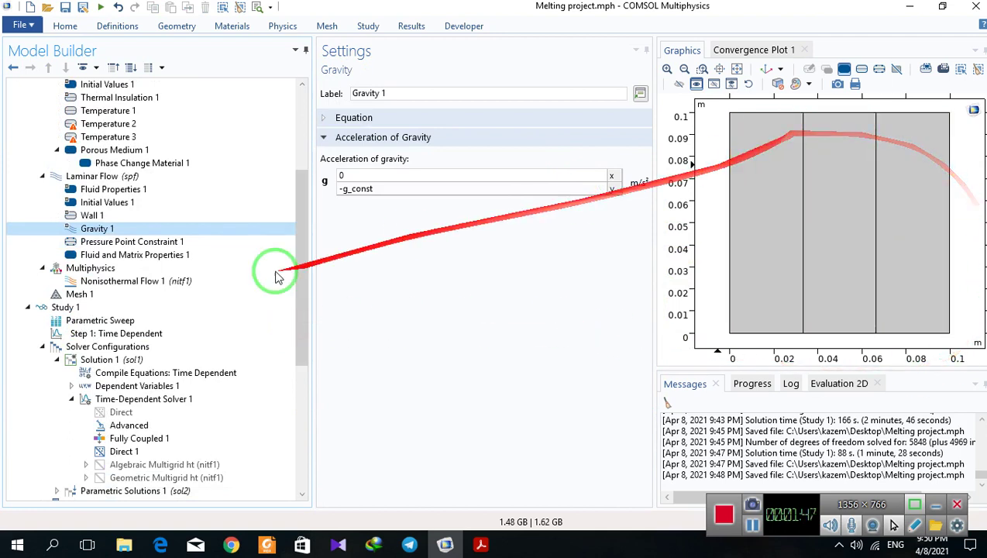
left_click_drag(295, 289, 299, 373)
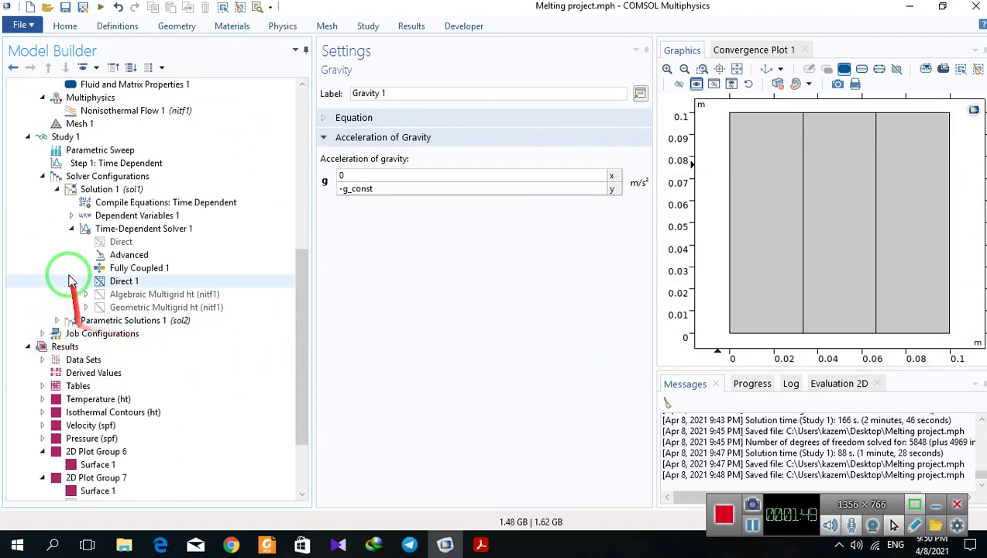
left_click(96, 110)
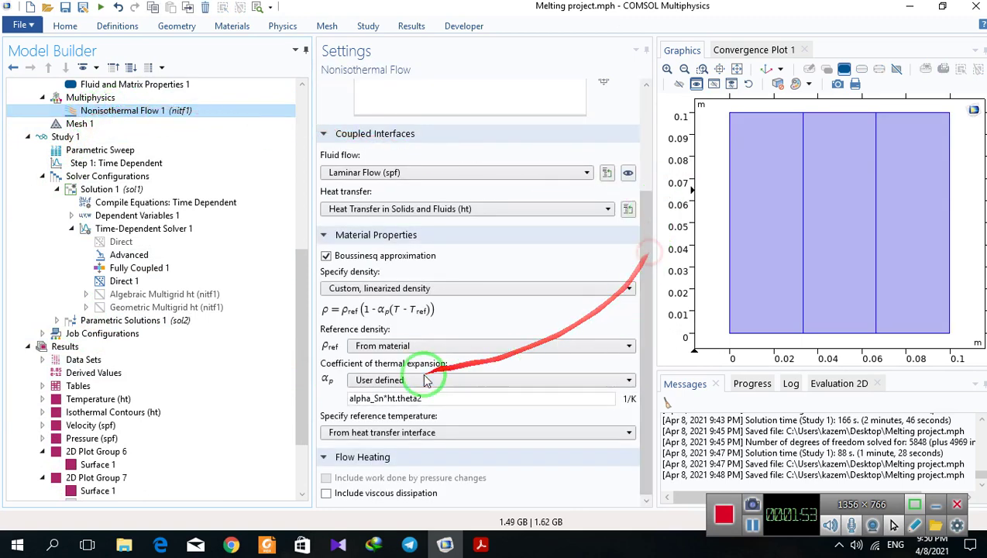
left_click_drag(423, 397, 330, 405)
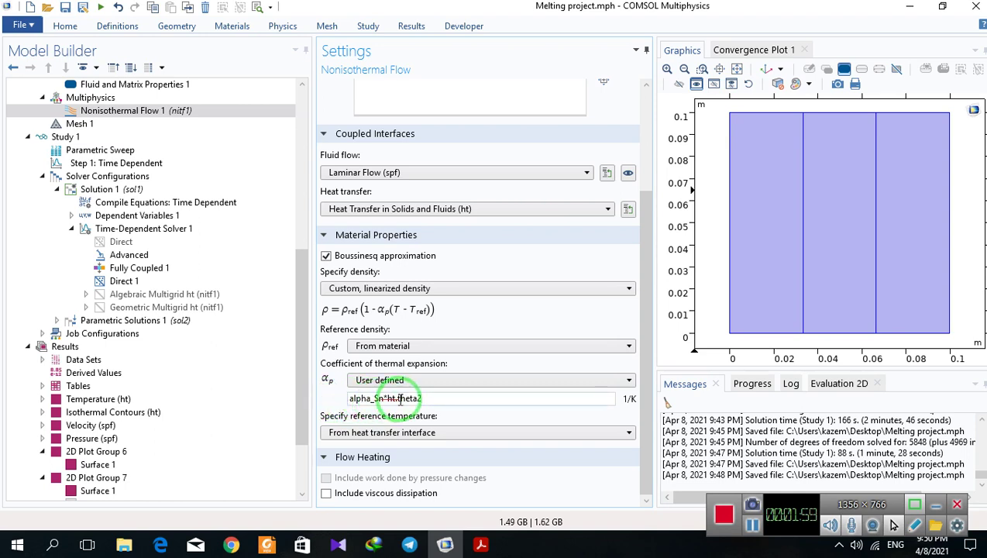
left_click_drag(433, 397, 353, 399)
left_click(332, 399)
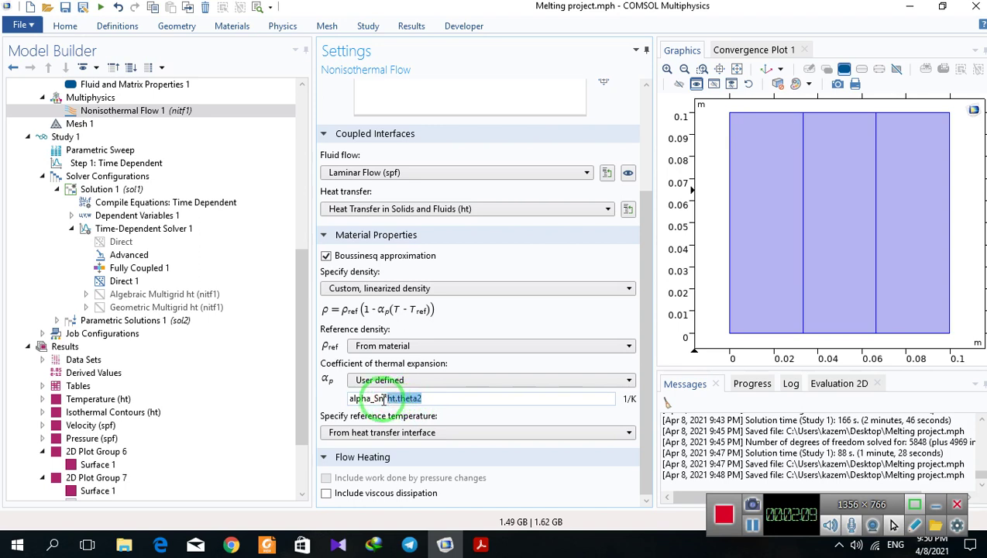
left_click_drag(426, 398, 346, 401)
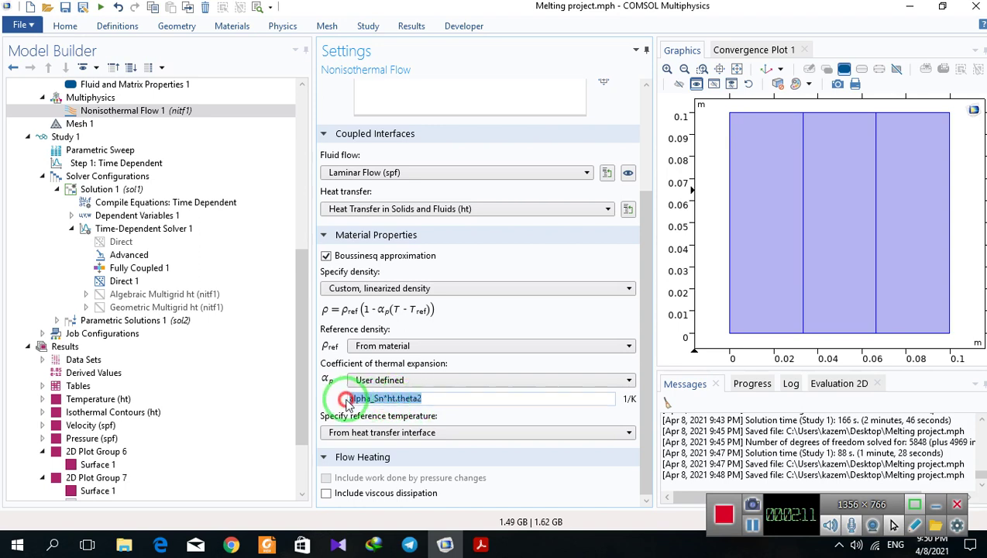
left_click(460, 401)
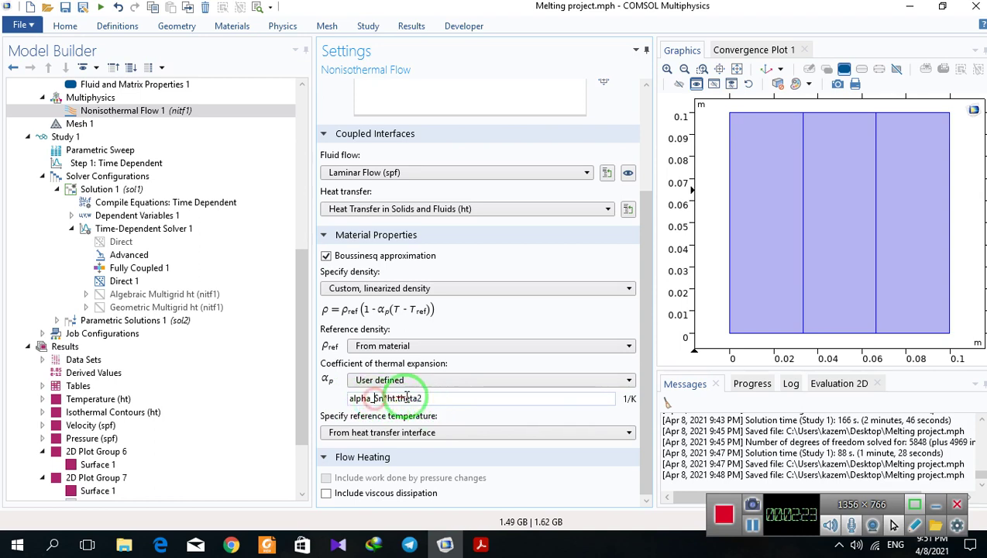
left_click_drag(346, 400, 432, 401)
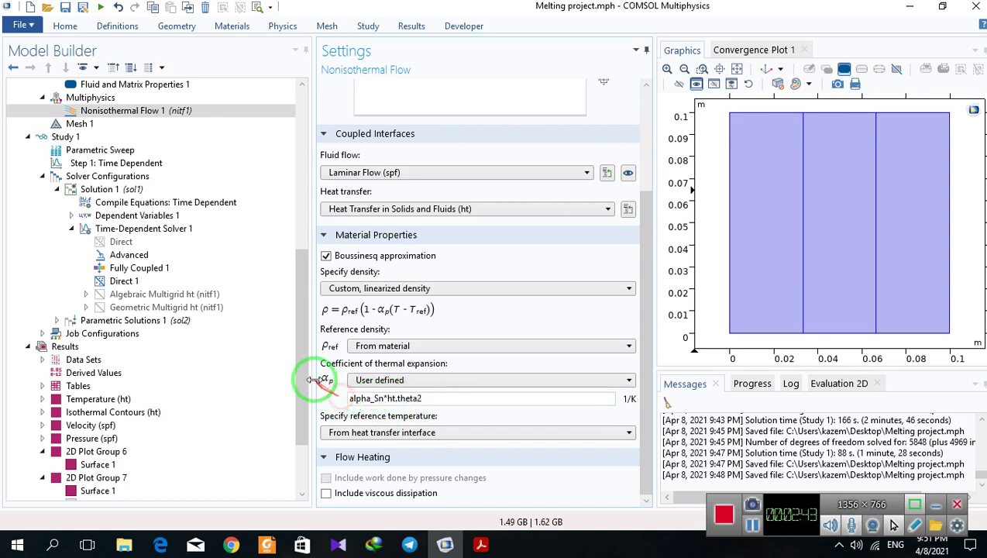
Set the parametric sweep's value list for parameter ep to 0.9 0.92
left_click_drag(308, 419, 305, 372)
left_click(155, 150)
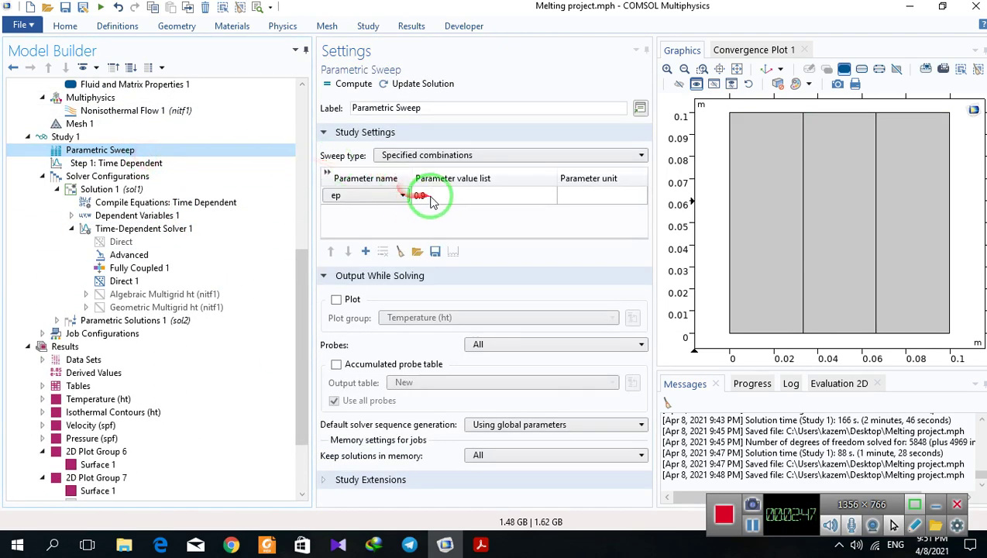
left_click(389, 199)
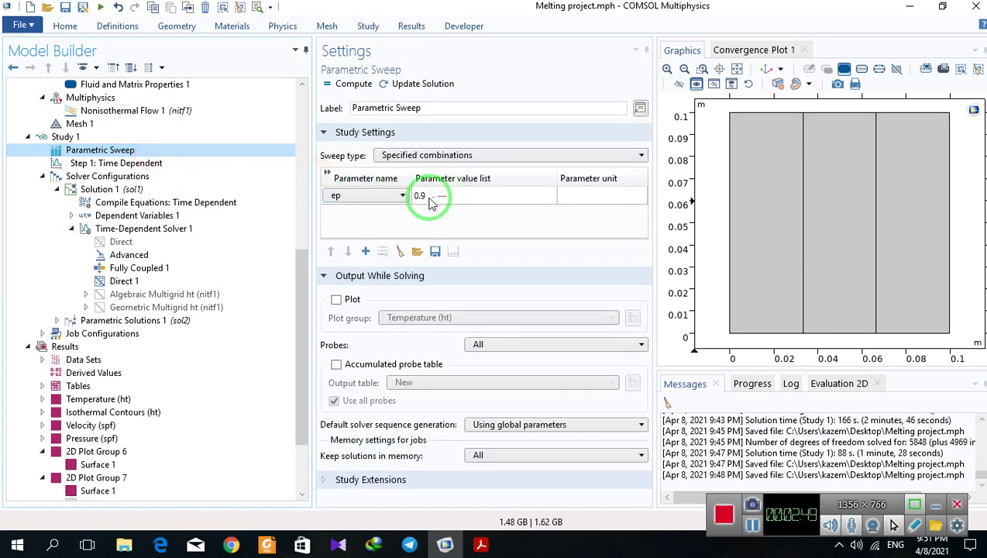
left_click(429, 196)
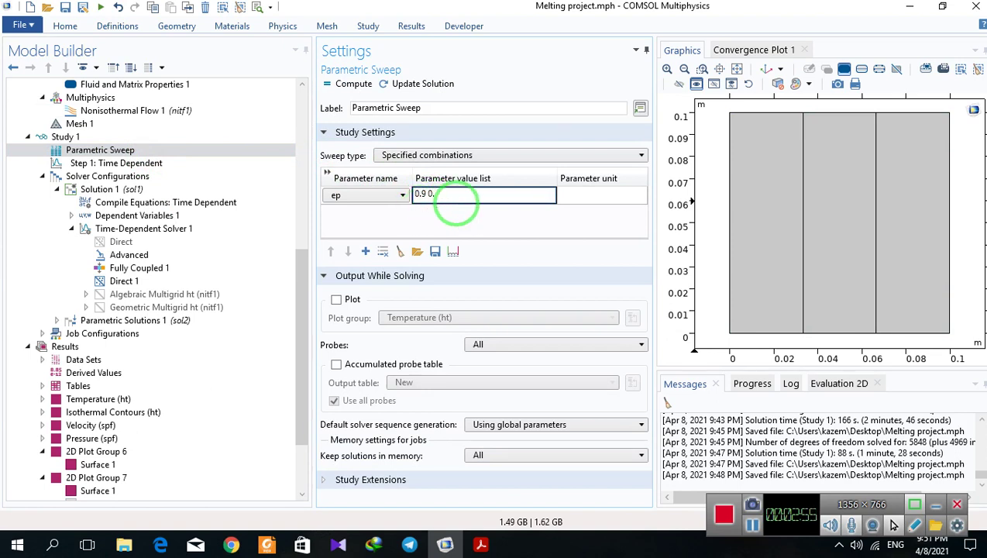
left_click(436, 197)
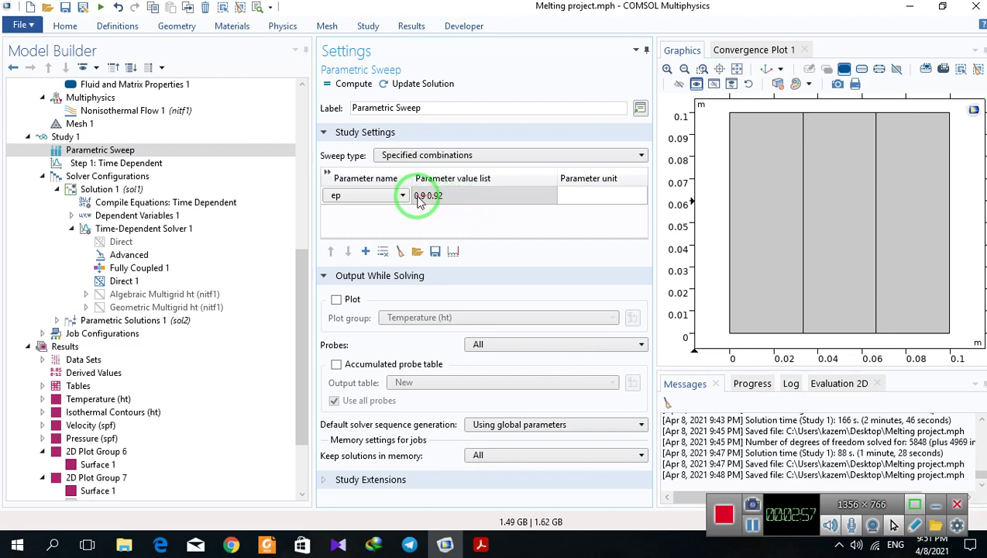
mouse_move(341, 92)
left_mouse_down()
mouse_move(133, 385)
mouse_move(794, 201)
mouse_move(677, 332)
mouse_move(700, 284)
mouse_move(748, 300)
left_mouse_up()
Plot the Temperature (ht) results at 400 s and at 700 s
left_click(101, 398)
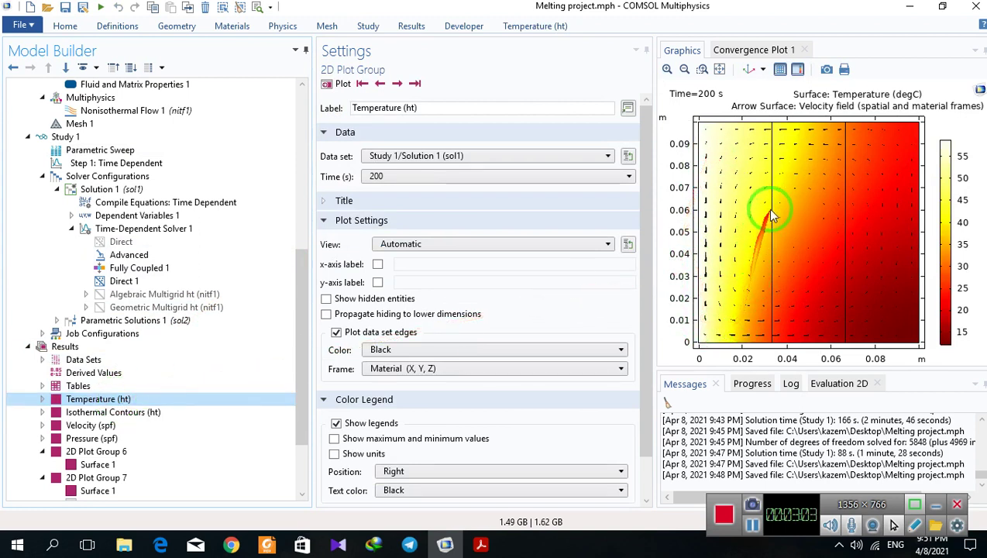
mouse_move(826, 229)
left_mouse_down()
mouse_move(711, 403)
mouse_move(232, 412)
mouse_move(661, 280)
mouse_move(700, 364)
left_mouse_up()
mouse_move(93, 401)
left_mouse_down()
mouse_move(268, 170)
mouse_move(379, 178)
left_mouse_up()
left_click(380, 177)
left_click(375, 215)
left_click(344, 85)
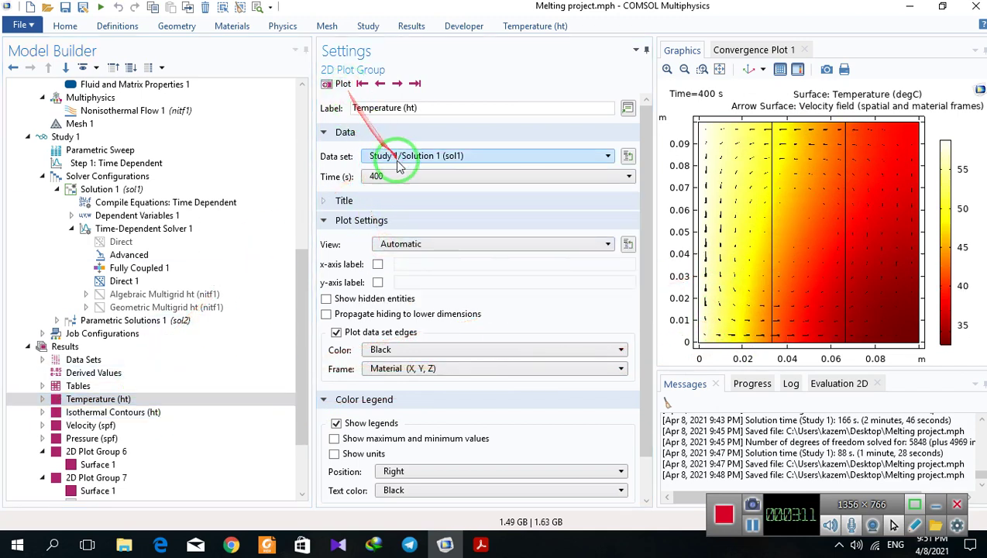
left_click(380, 176)
left_click(379, 280)
left_click(343, 84)
Plot the Isothermal Contours (ht) results at 200 s
left_click(109, 412)
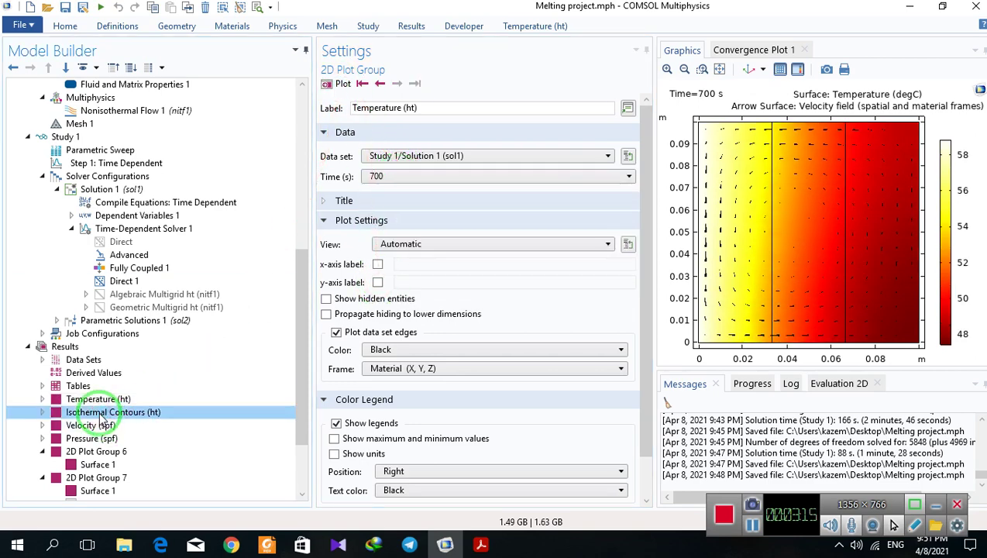
left_click(368, 176)
left_click(364, 222)
left_click(342, 84)
Display the phase indicator plot of 2D Plot Group 6 and enlarge the graphics area to fit the whole plot
left_click(49, 412)
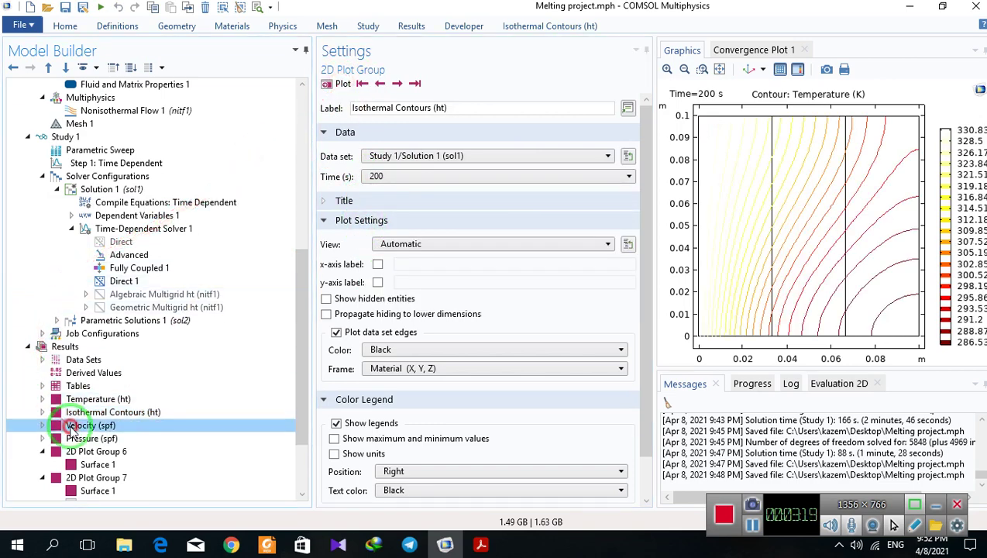
left_click(79, 438)
left_click(71, 455)
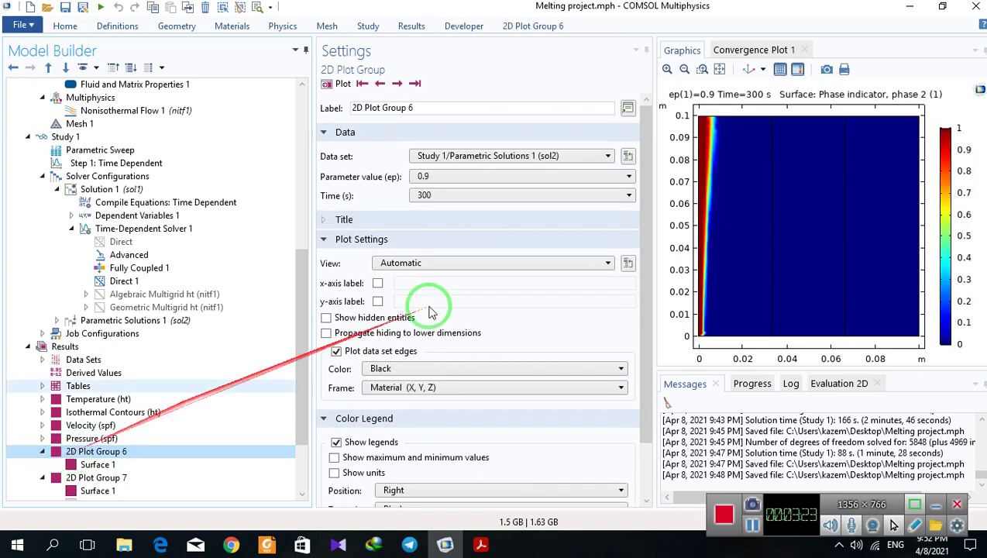
left_click(702, 69)
left_click_drag(719, 106, 720, 357)
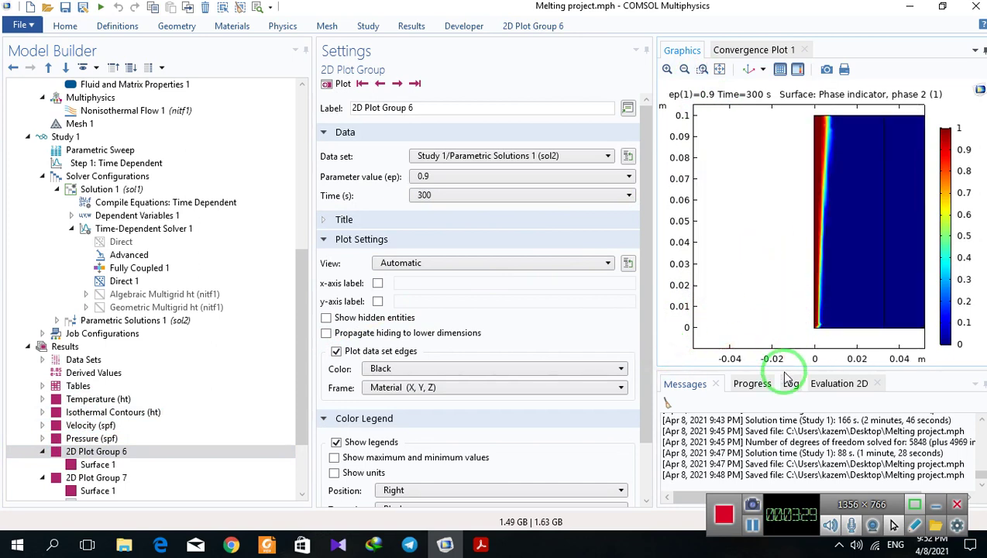
left_click_drag(784, 378, 759, 465)
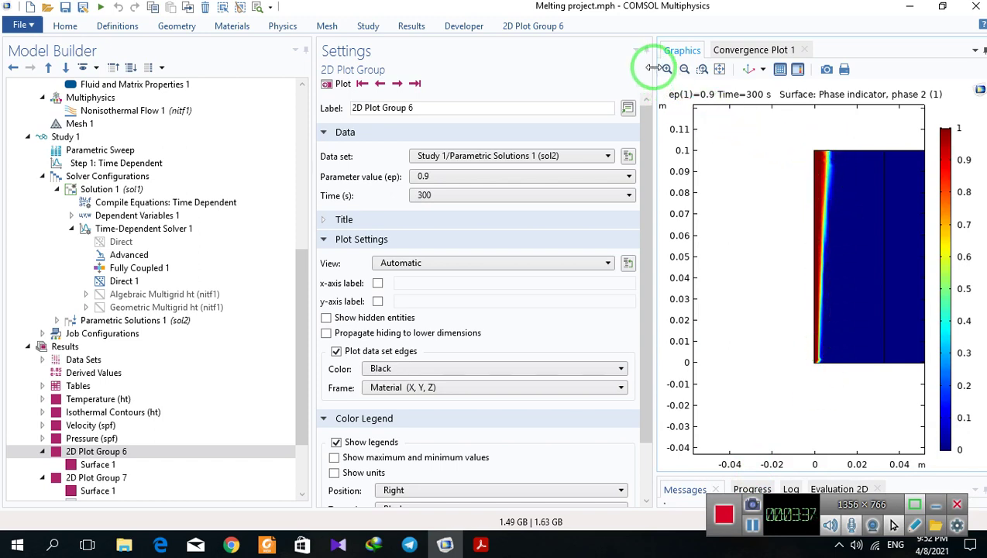
left_click_drag(653, 68, 505, 81)
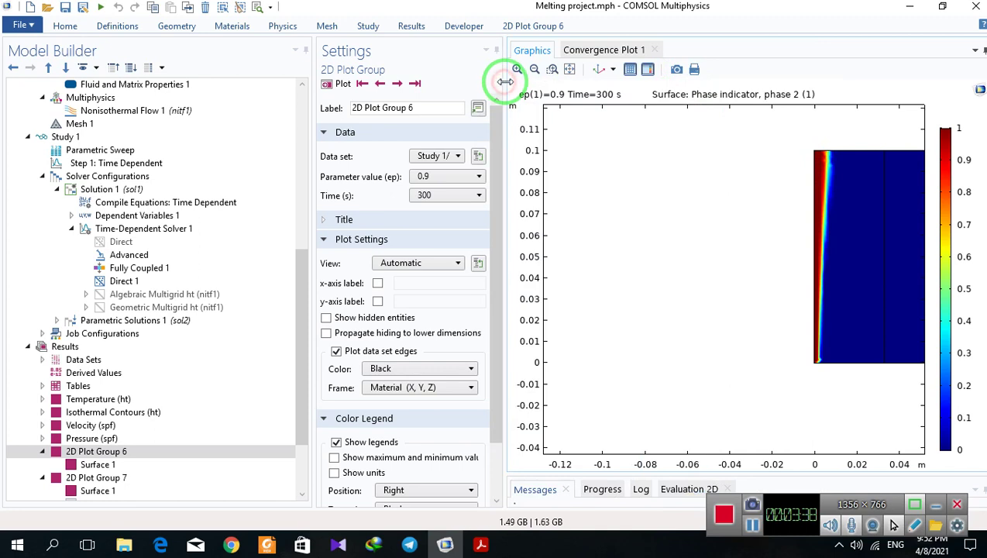
left_click(573, 72)
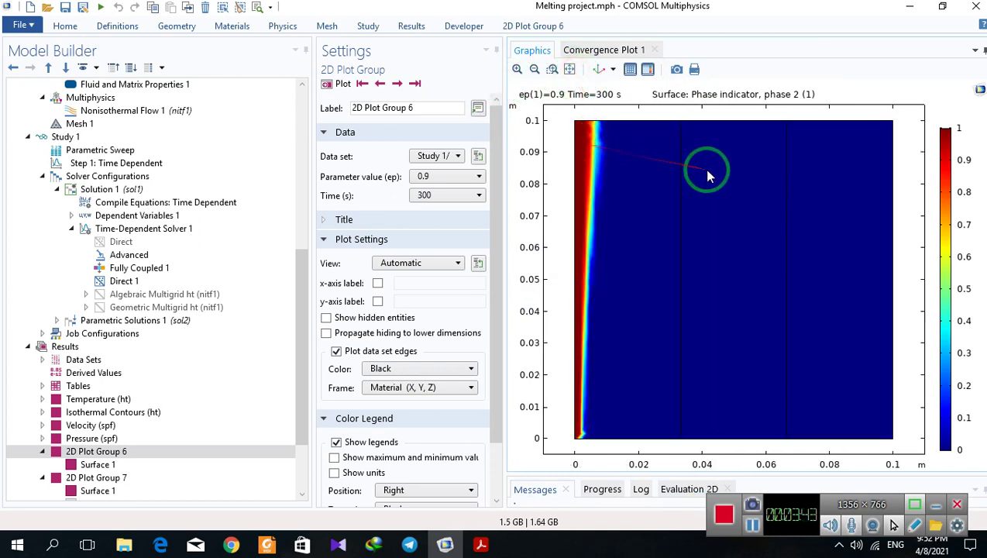
Plot the phase indicator results of 2D Plot Group 6 at 400 s and at 600 s
left_click(427, 195)
left_click(420, 265)
left_click(338, 84)
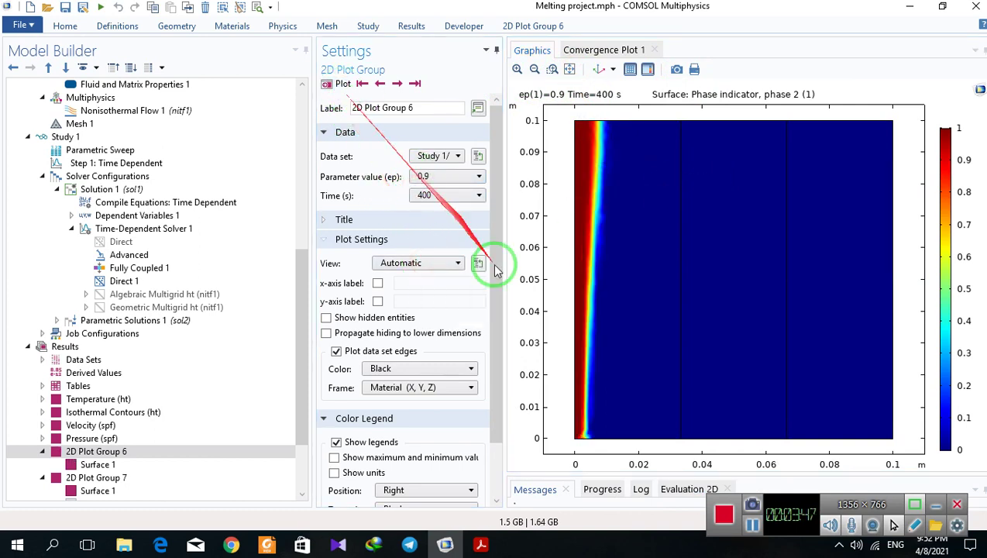
left_click(446, 195)
left_click(440, 290)
left_click(341, 84)
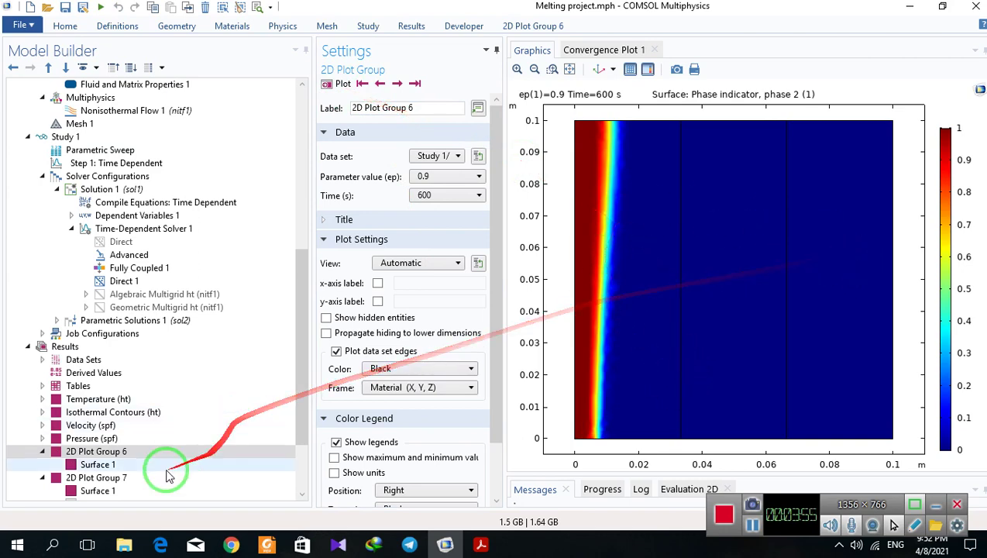
Review 2D Plot Group 7, the parametric temperature, isothermal contour and velocity plots, and Pressure (spf), and collapse 2D Plot Groups 6 and 7
left_click(109, 480)
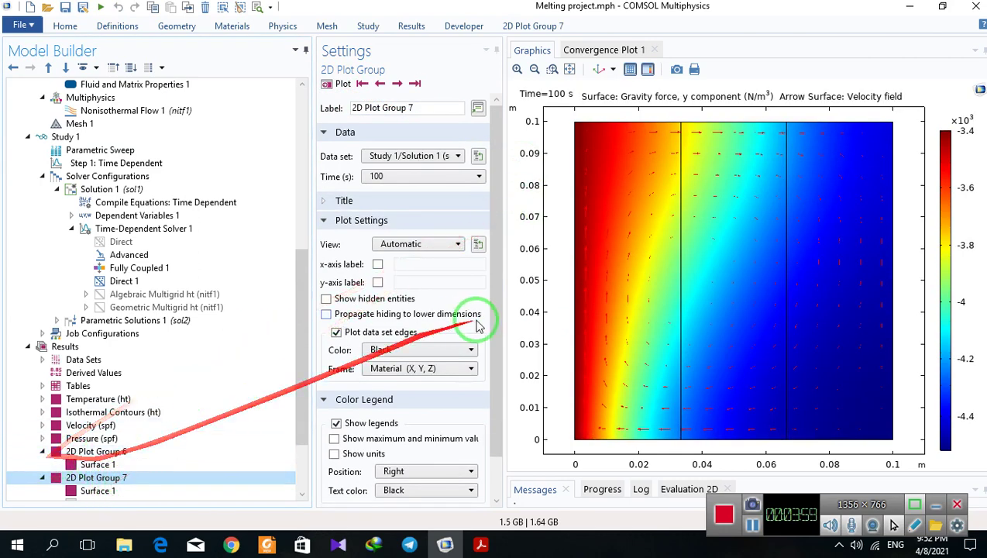
left_click_drag(490, 275, 496, 320)
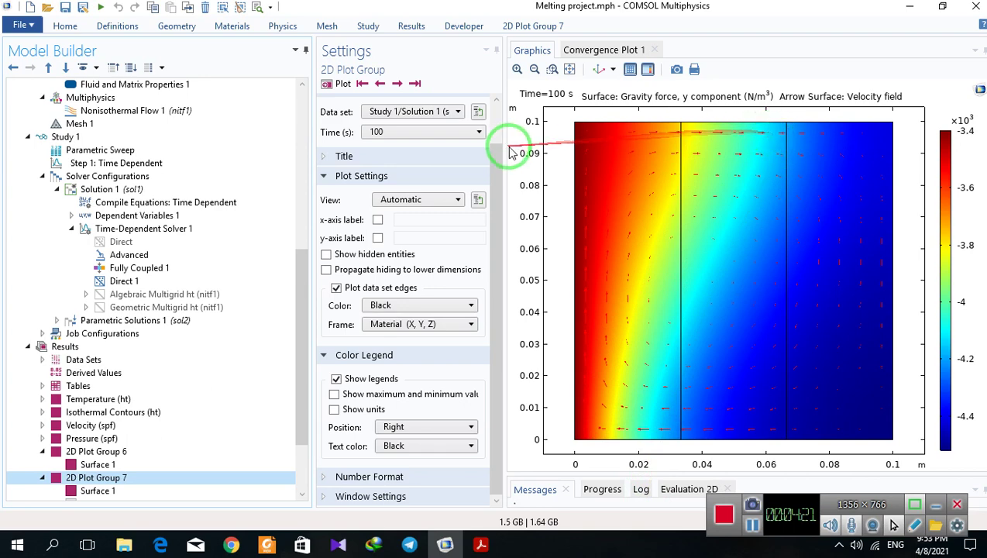
left_click_drag(301, 308, 293, 387)
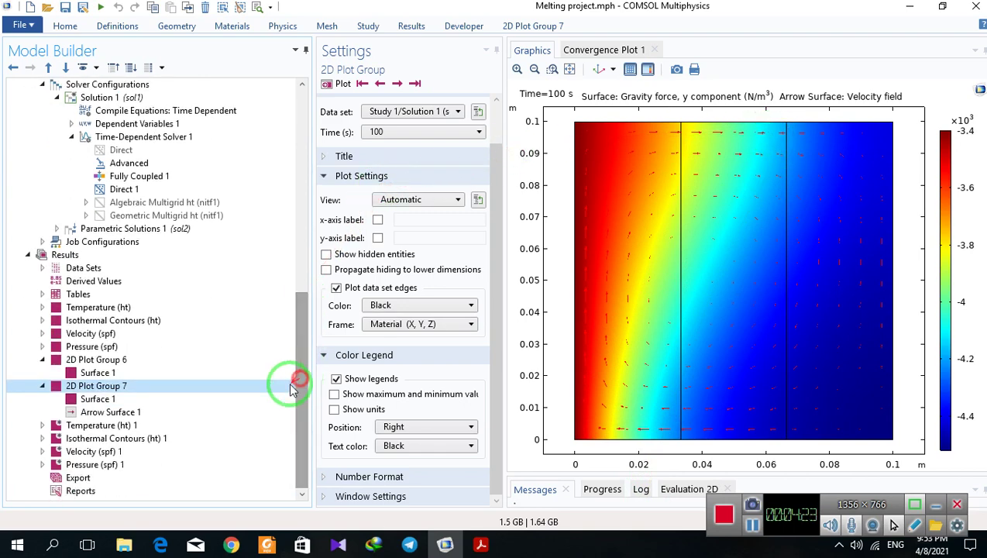
left_click(153, 424)
left_click(133, 438)
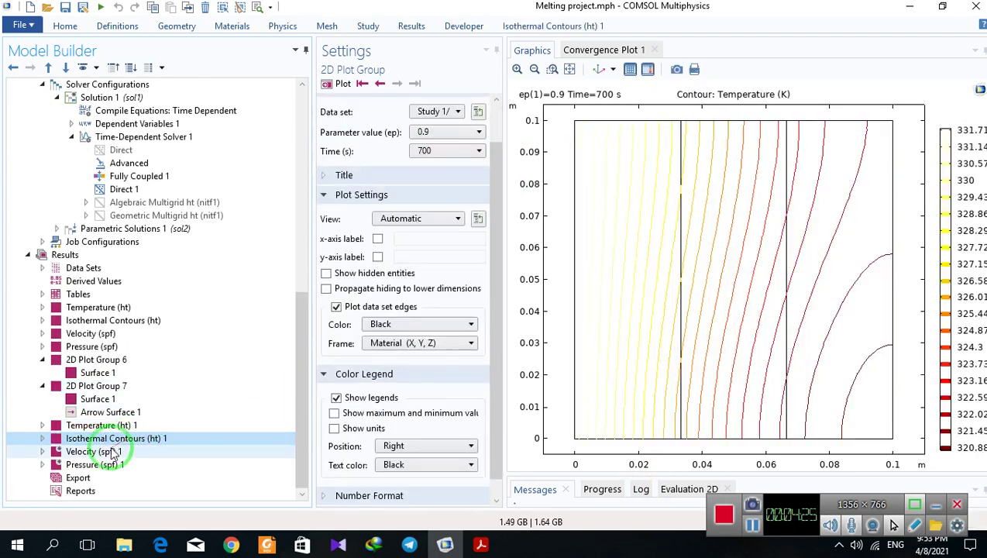
left_click(85, 450)
left_click(92, 360)
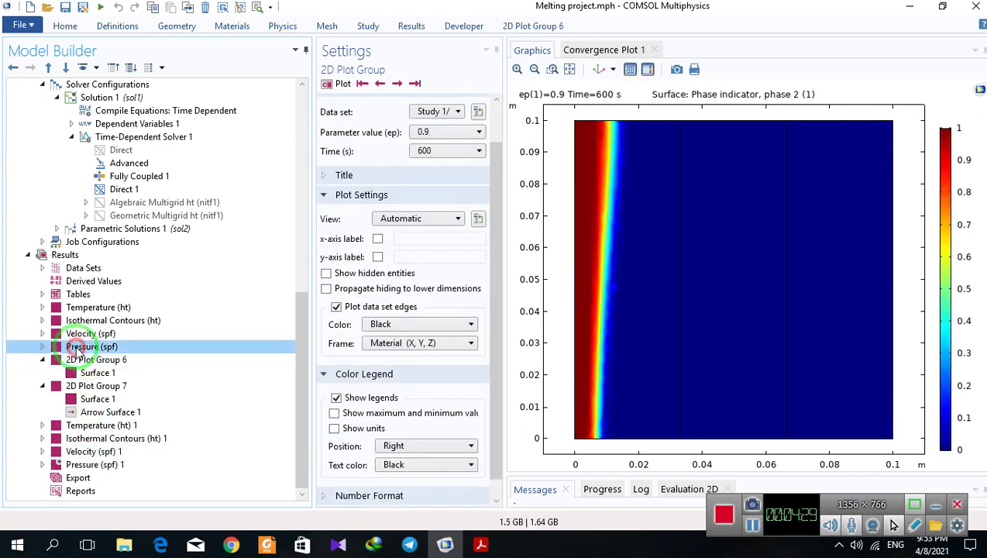
left_click(77, 346)
left_click(42, 359)
left_click(43, 385)
Examine the user-defined porosity and permeability in Fluid and Matrix Properties 1 of the Laminar Flow interface
left_click_drag(298, 329, 302, 230)
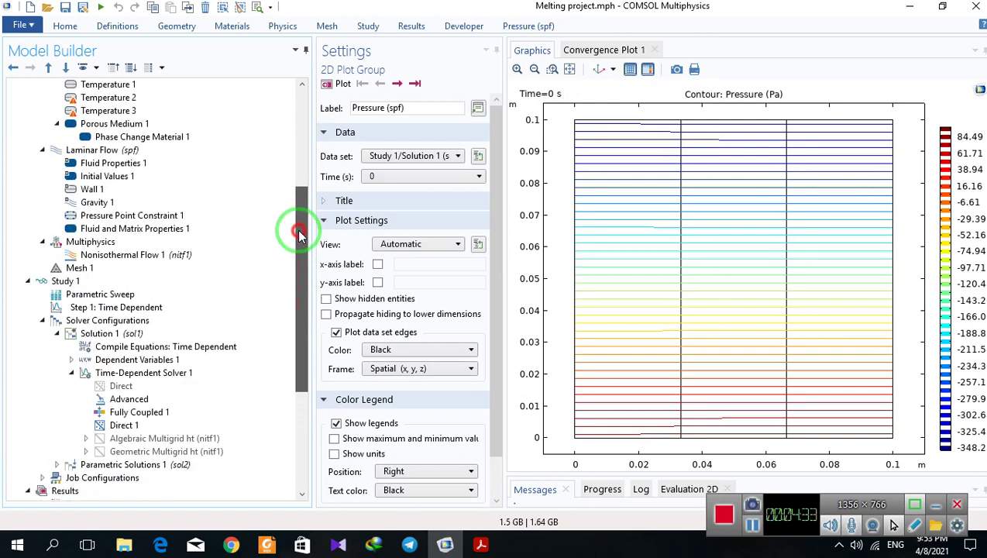
left_click(165, 228)
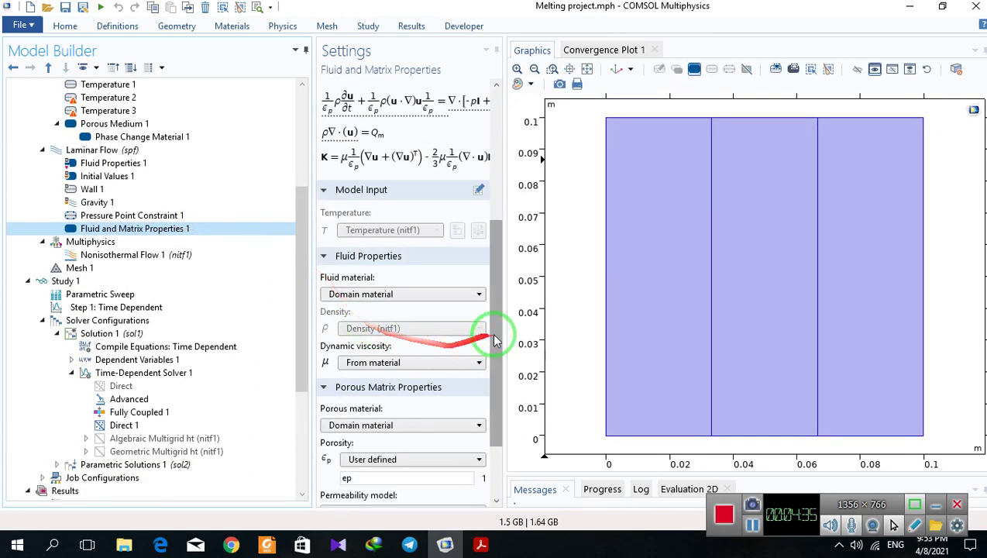
left_click_drag(502, 319, 504, 391)
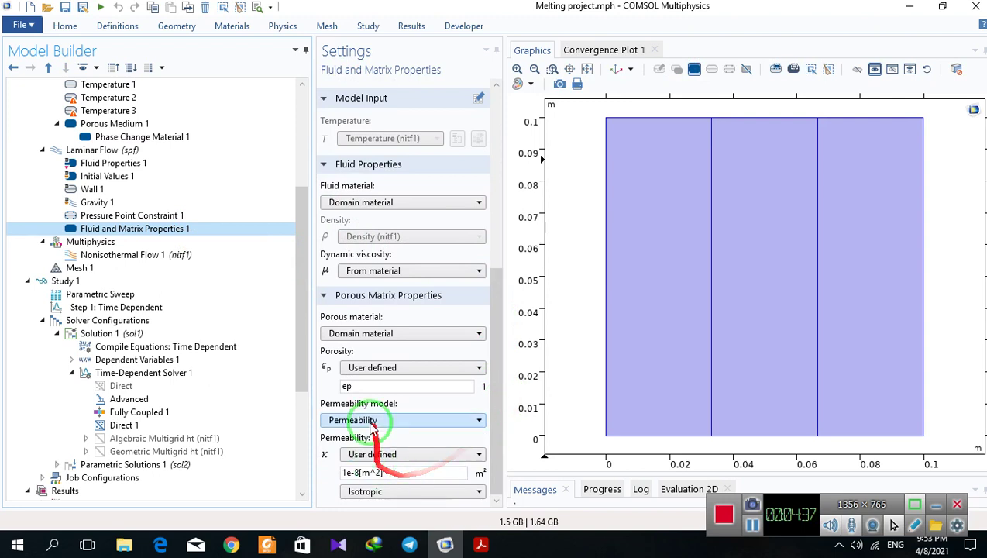
double_click(334, 387)
left_click_drag(387, 472, 328, 474)
left_click_drag(496, 330, 507, 253)
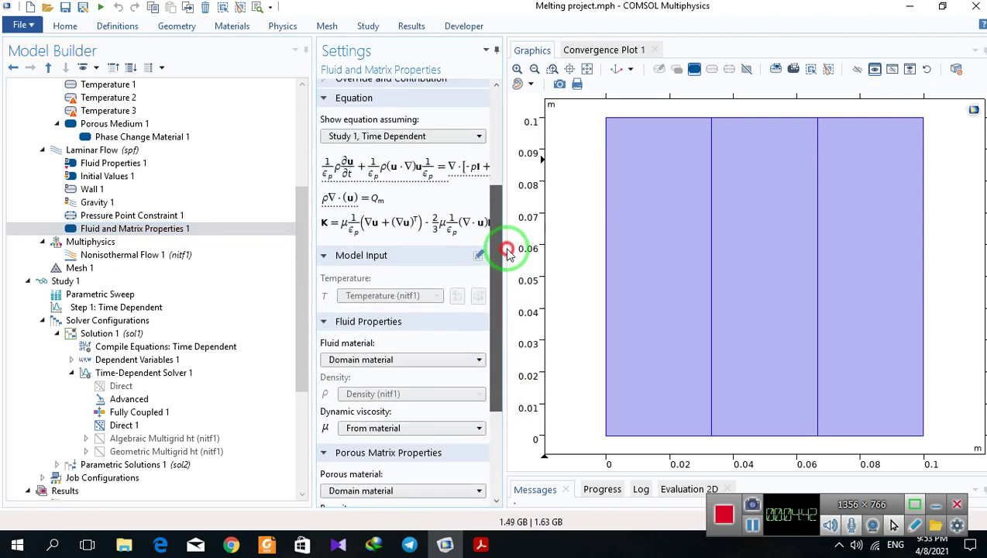
Examine Porous Medium 1's solid volume fraction, porous matrix properties and effective thermal conductivity settings
left_click(111, 126)
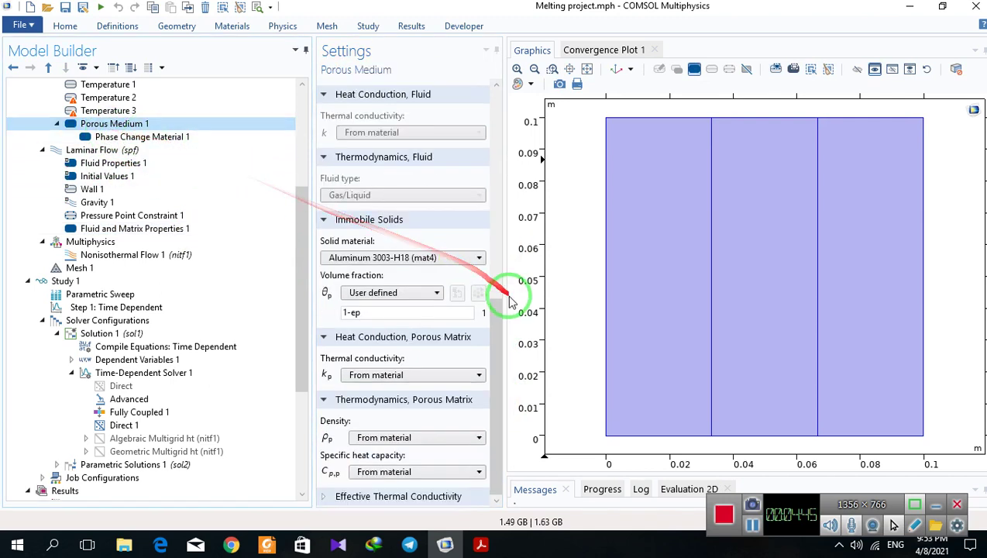
left_click_drag(479, 312, 308, 308)
left_click_drag(489, 409, 506, 436)
left_click(441, 374)
left_click(401, 379)
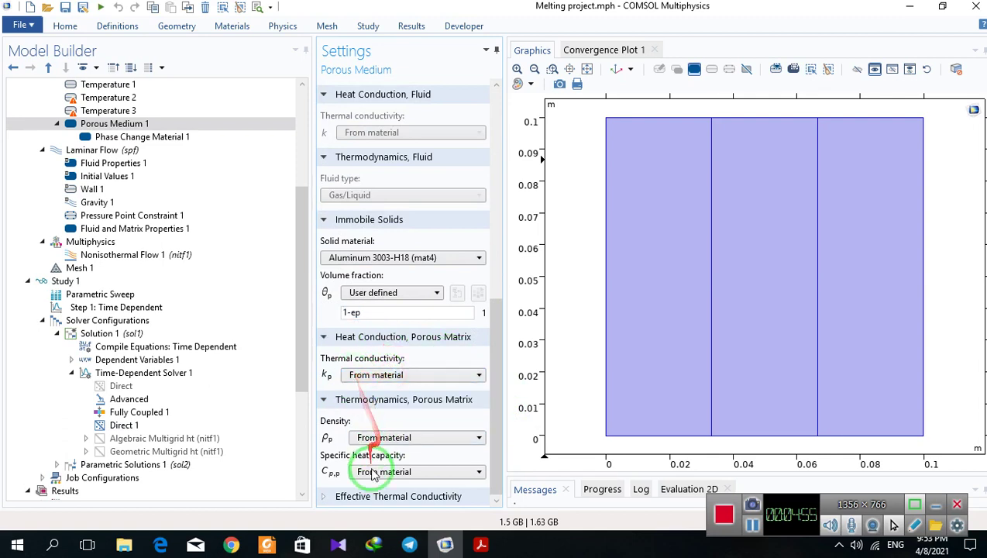
left_click(335, 496)
left_click_drag(506, 392, 496, 438)
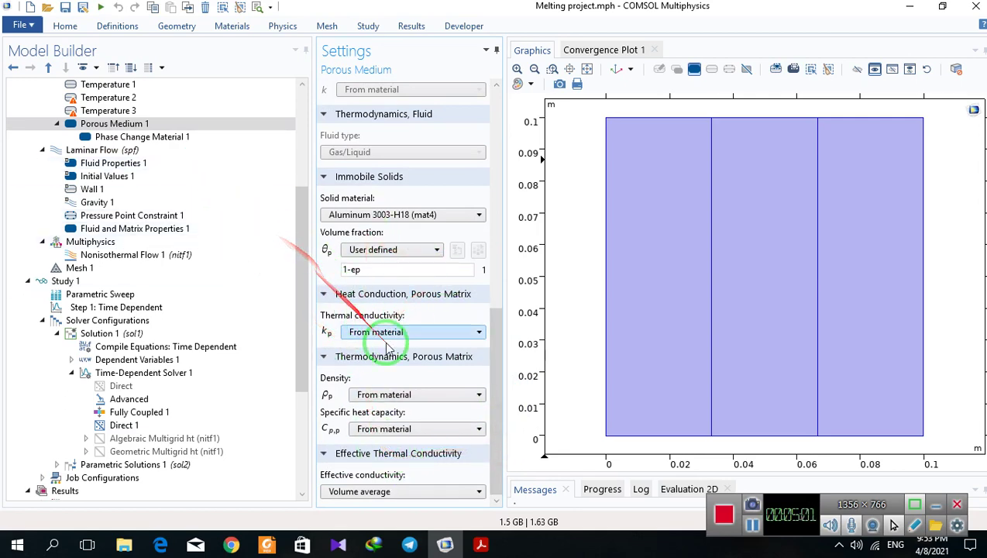
left_click_drag(307, 261, 295, 137)
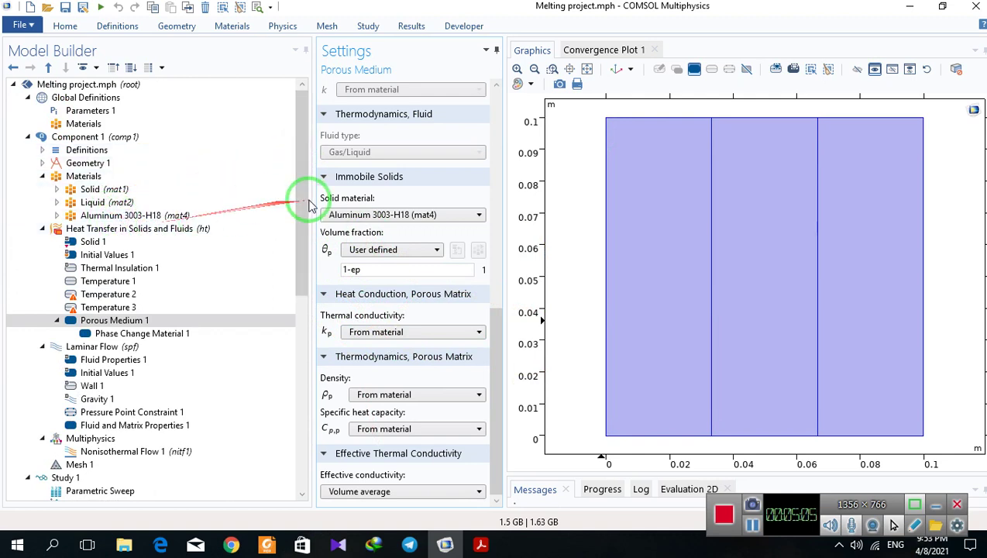